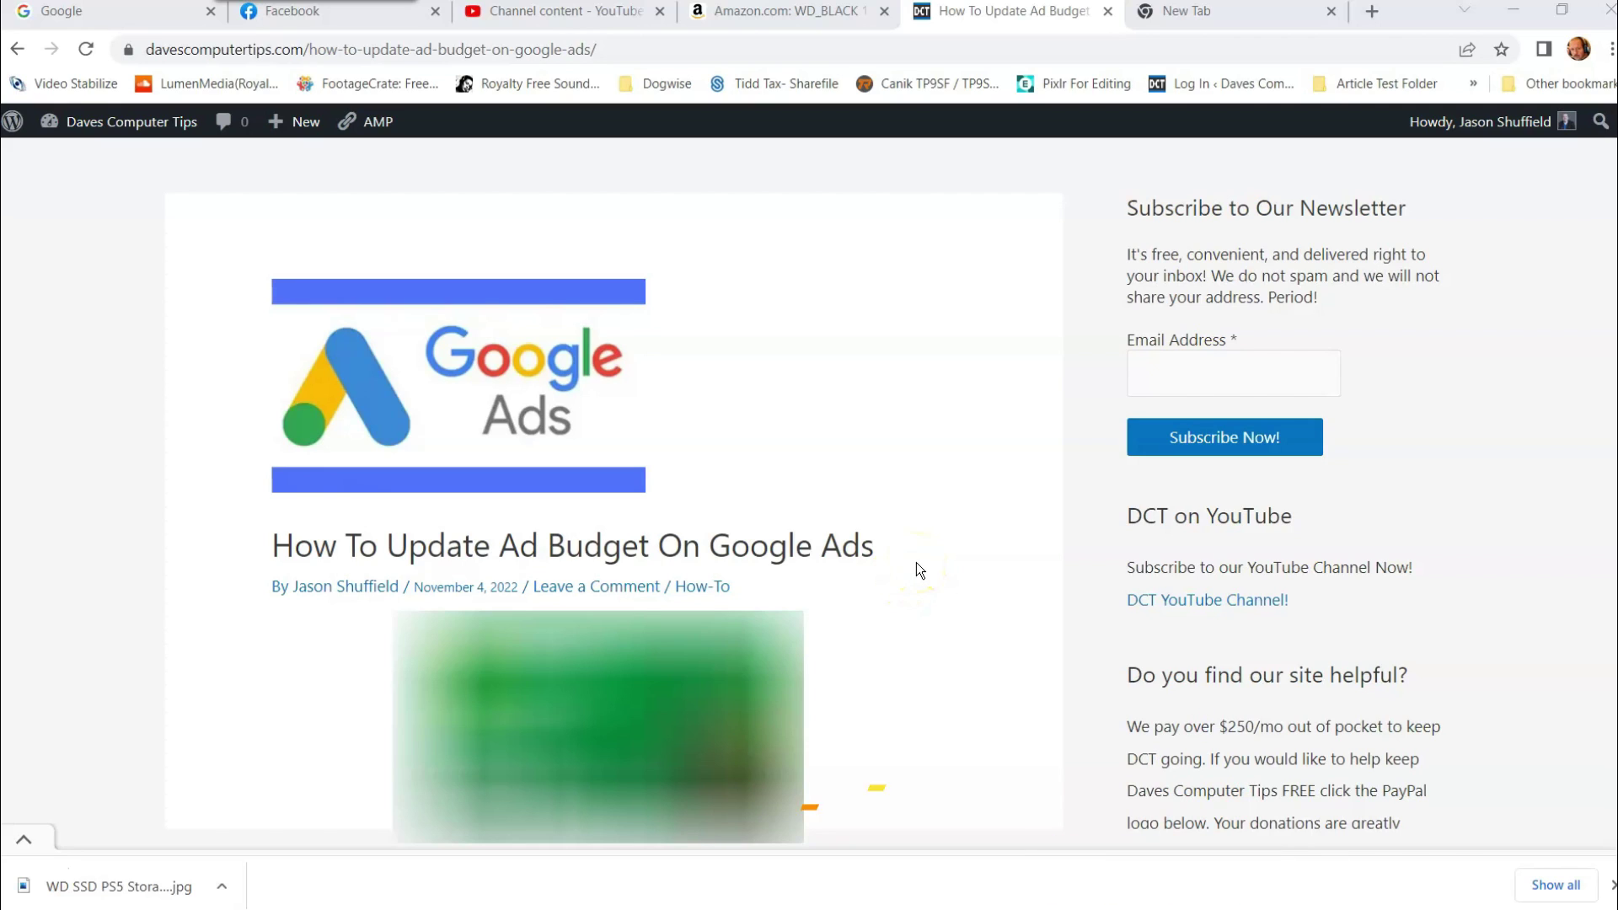
# Switch to the new Chrome tab and open the Google apps menu.
pyautogui.click(1175, 16)
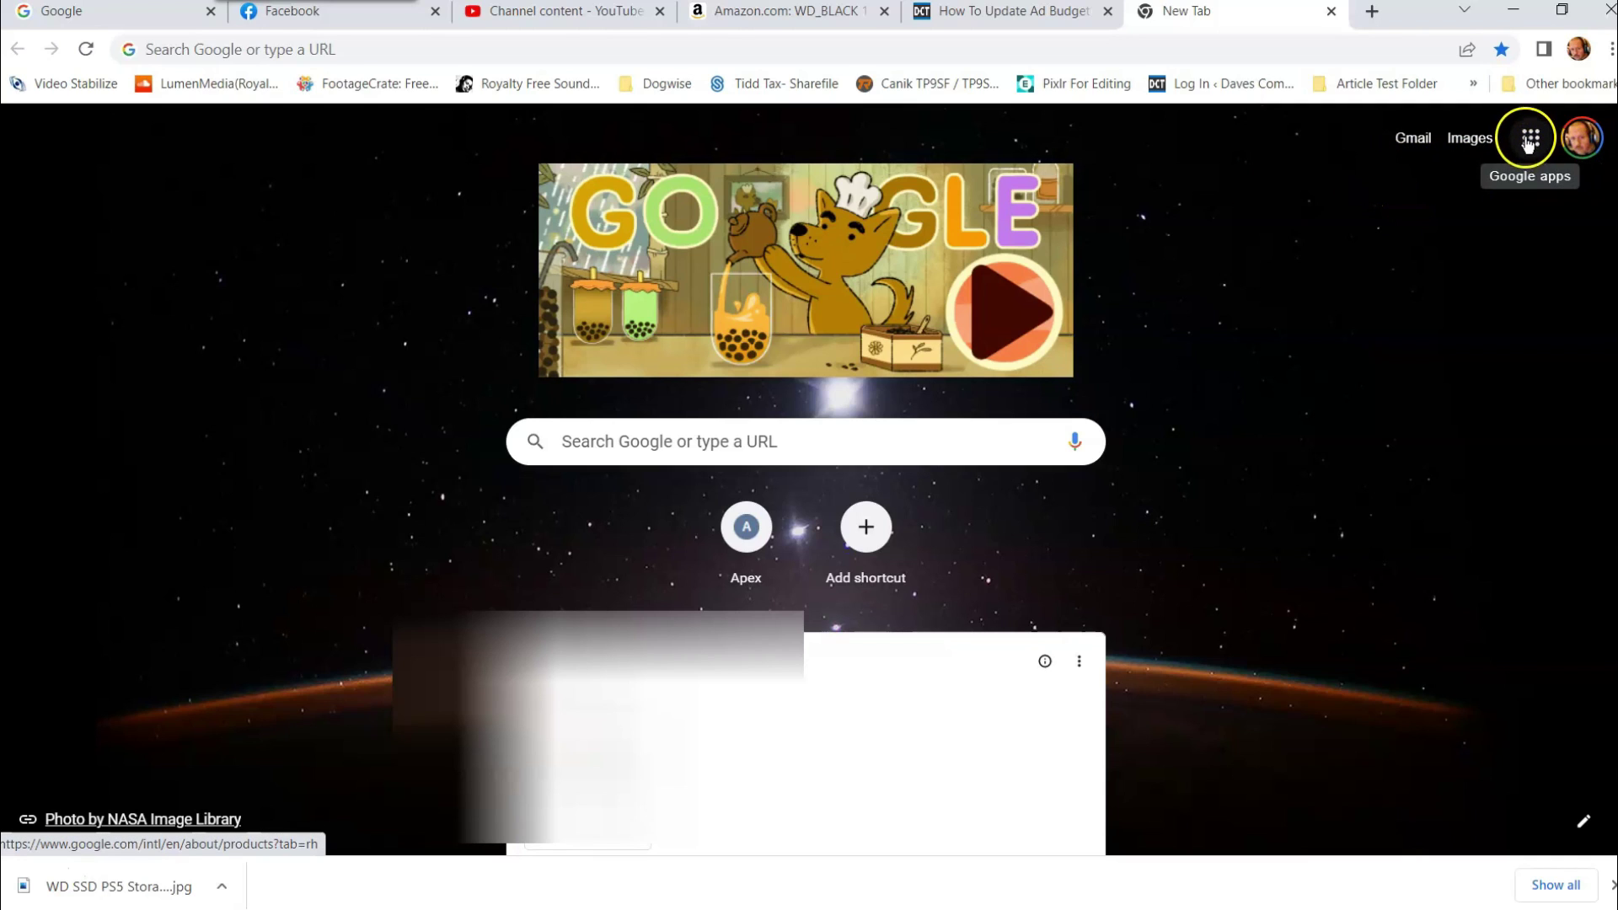
pyautogui.click(1530, 139)
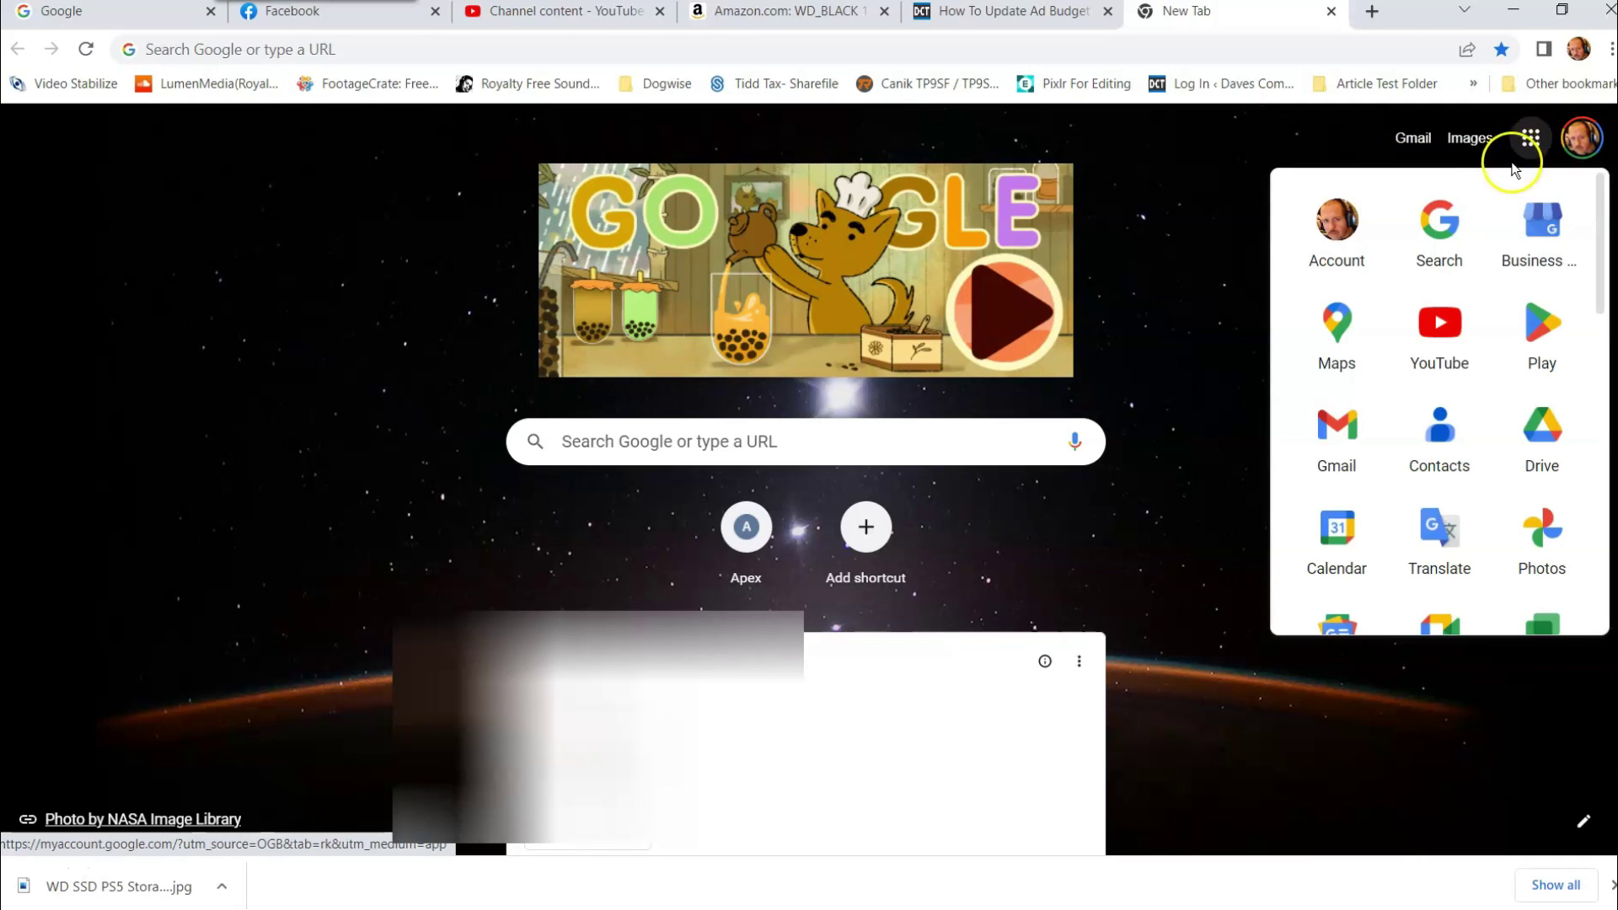
pyautogui.scroll(-1, 1523, 453)
pyautogui.scroll(-3, 1523, 453)
pyautogui.scroll(-3, 1529, 379)
pyautogui.scroll(-2, 1535, 353)
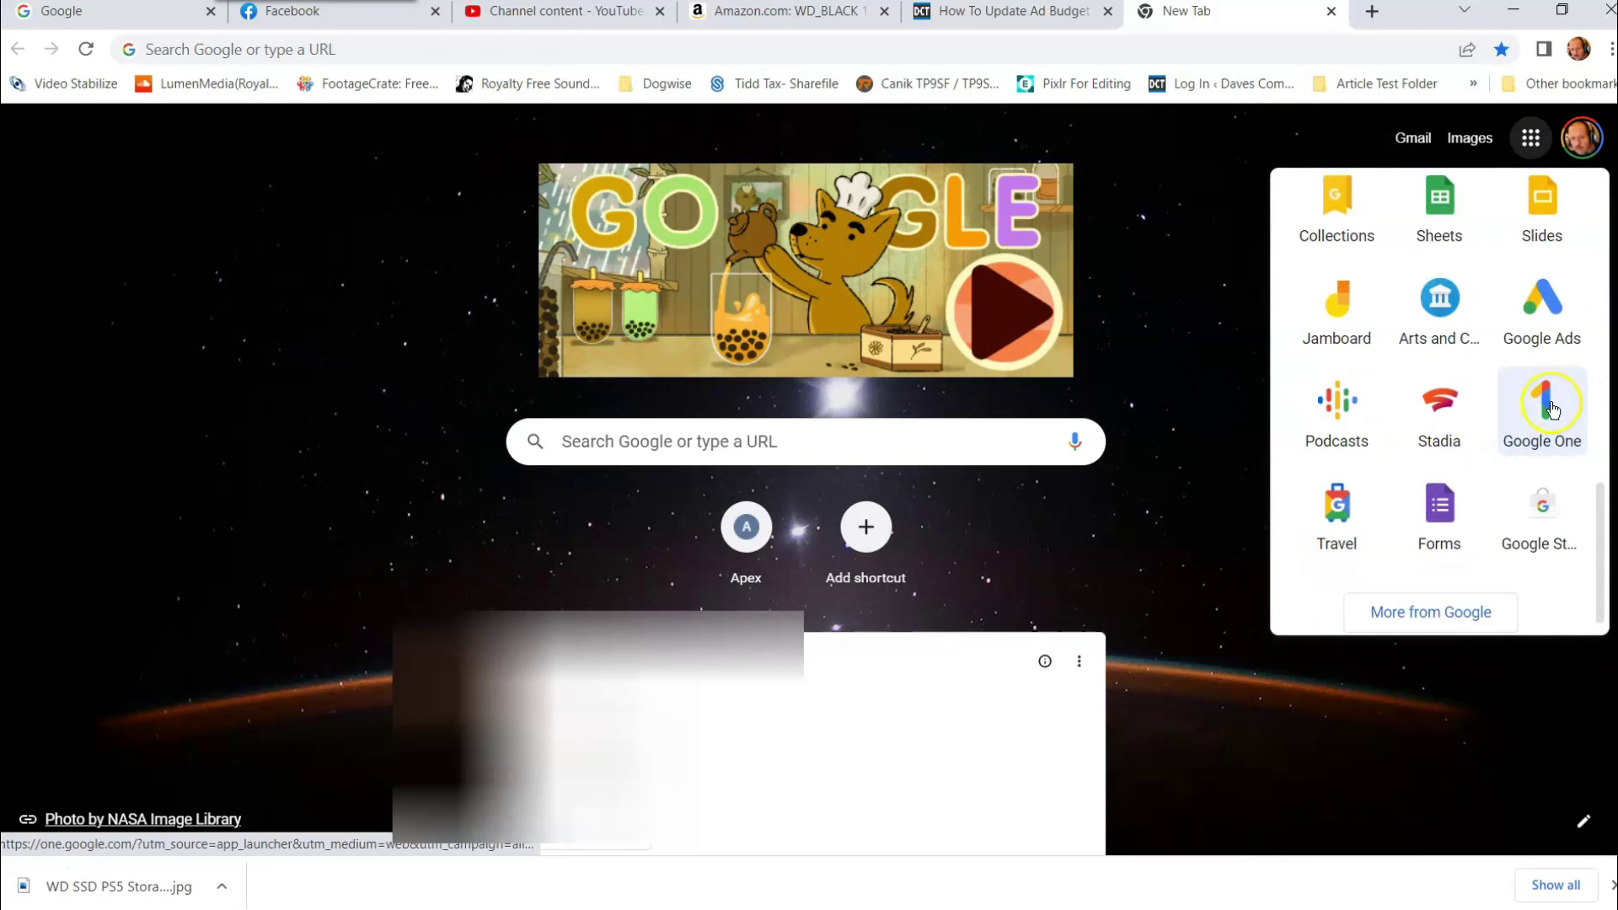
# Launch Google Ads from the apps menu and sign in to the account.
pyautogui.click(1535, 317)
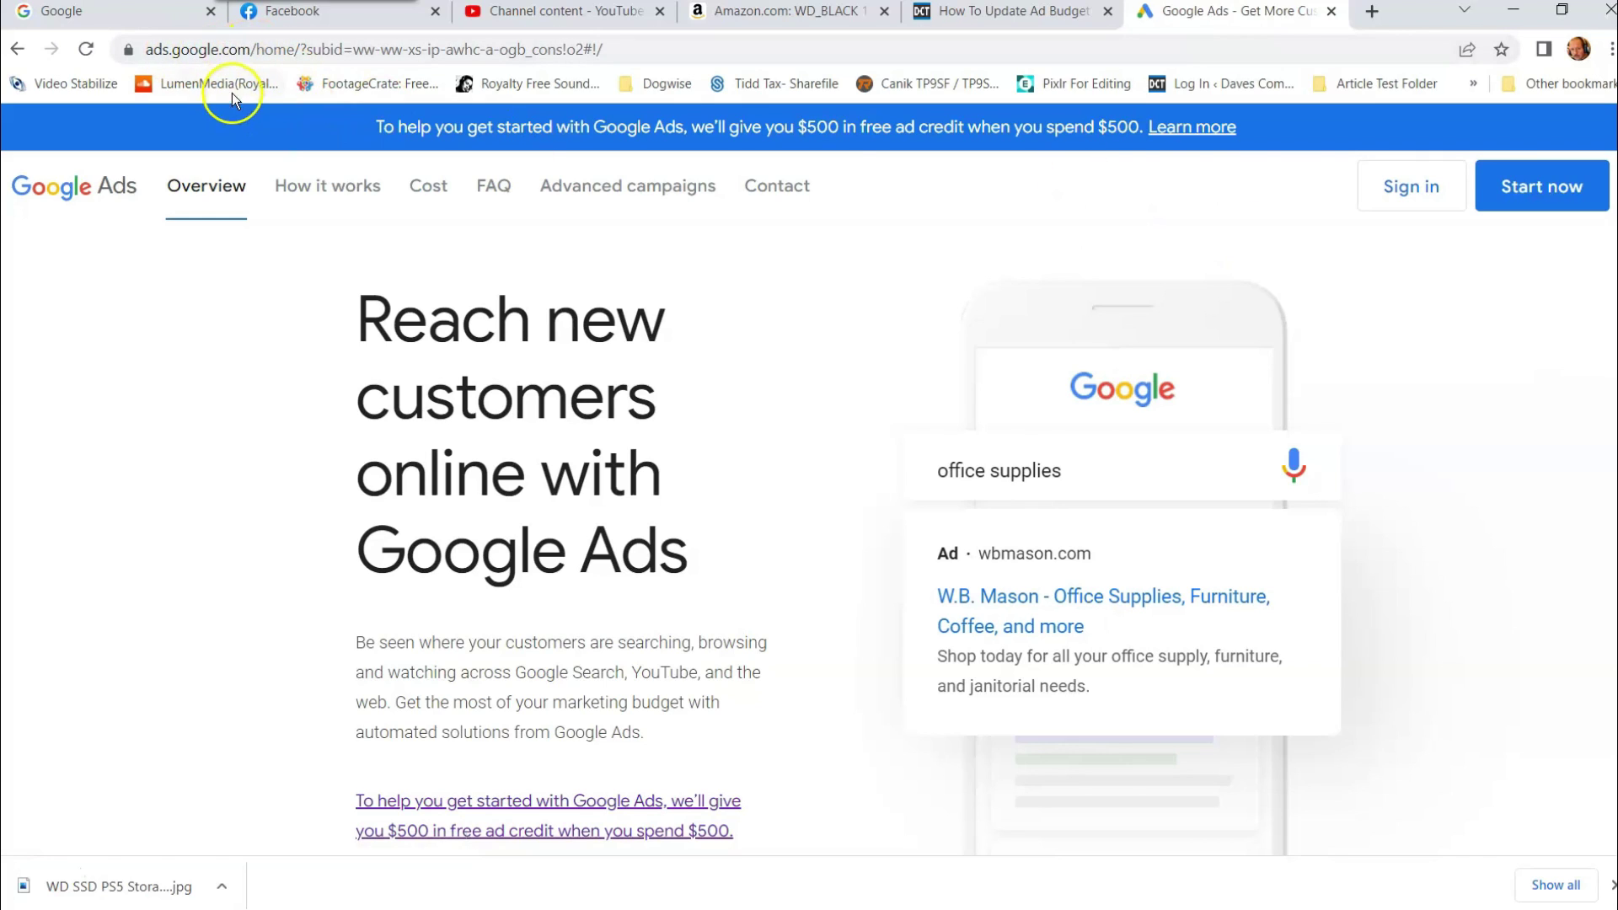
pyautogui.click(1399, 190)
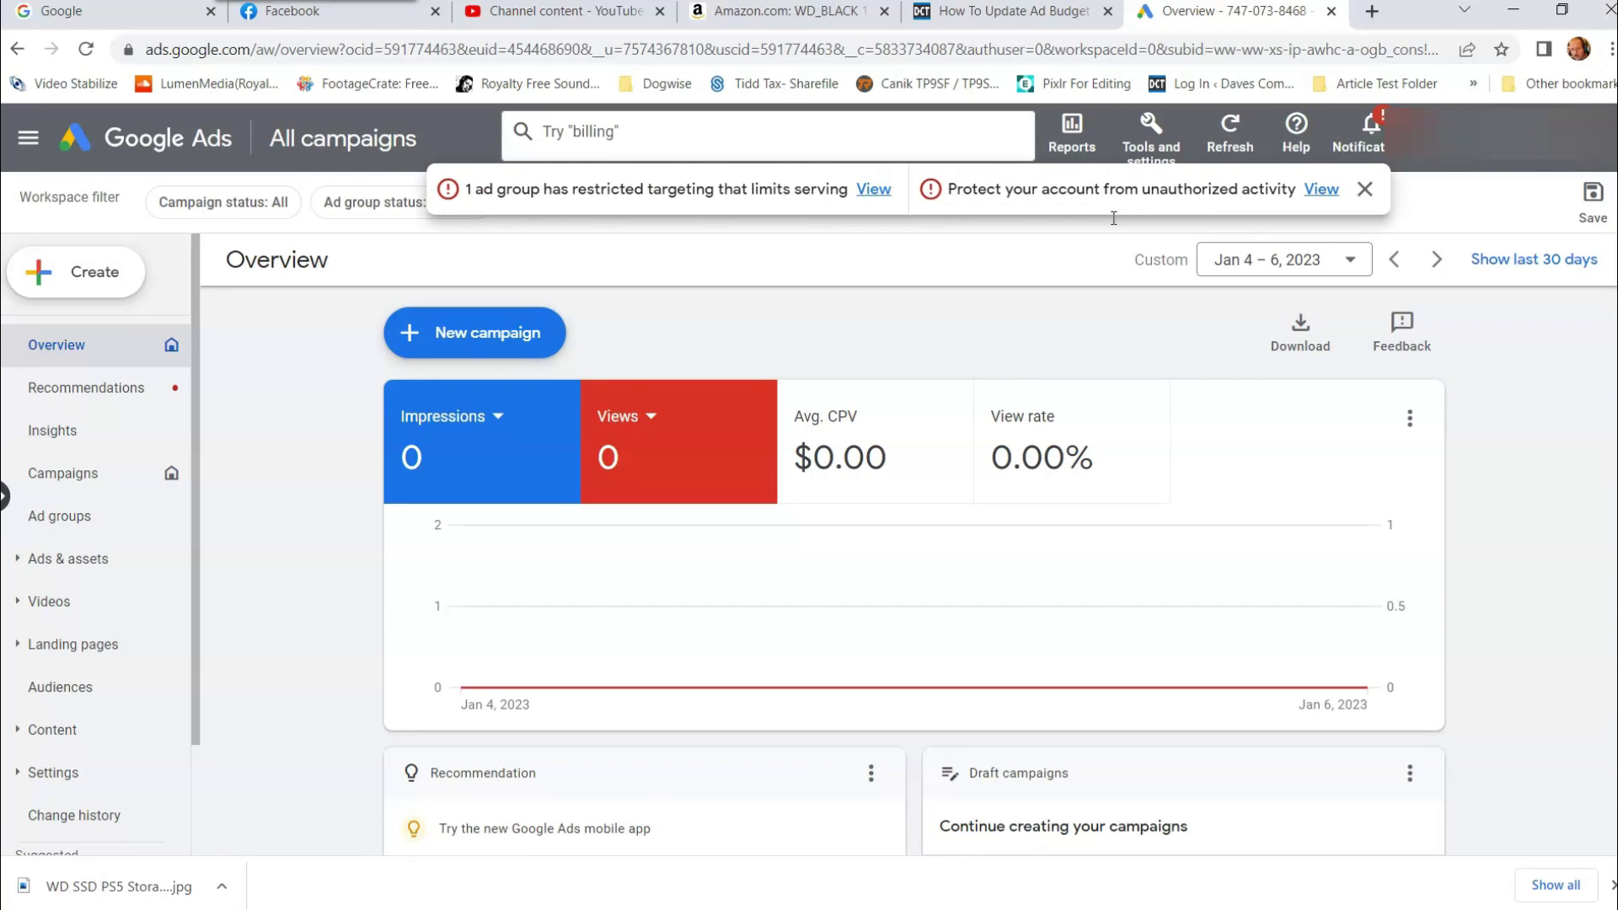
# Close the account warning banners and go to the Campaigns page.
pyautogui.click(1364, 191)
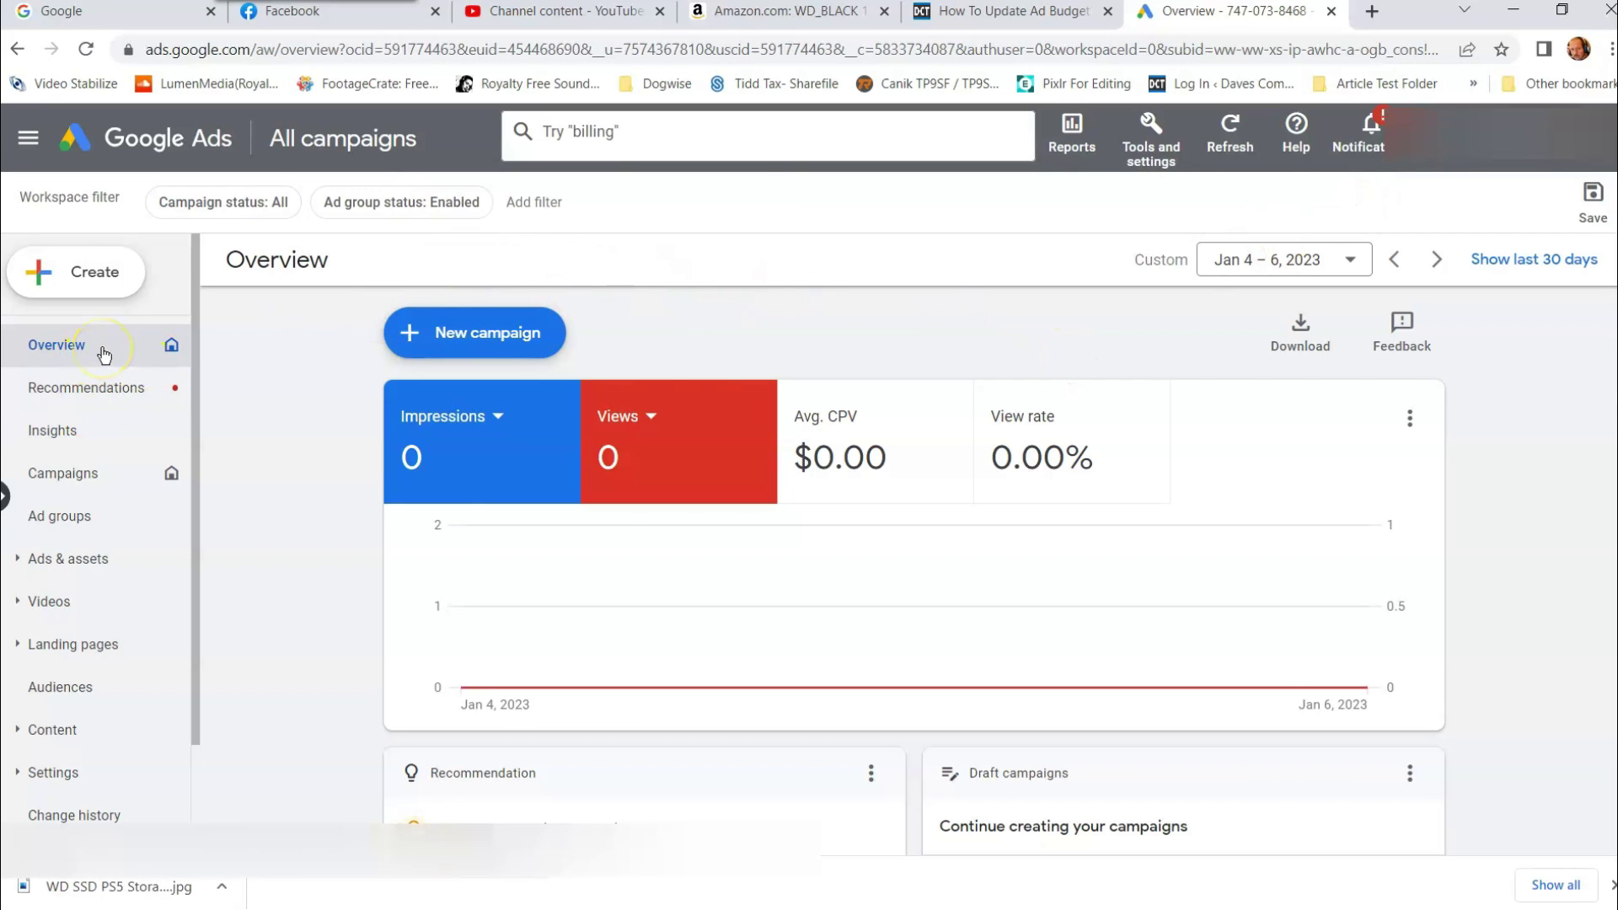
pyautogui.click(62, 474)
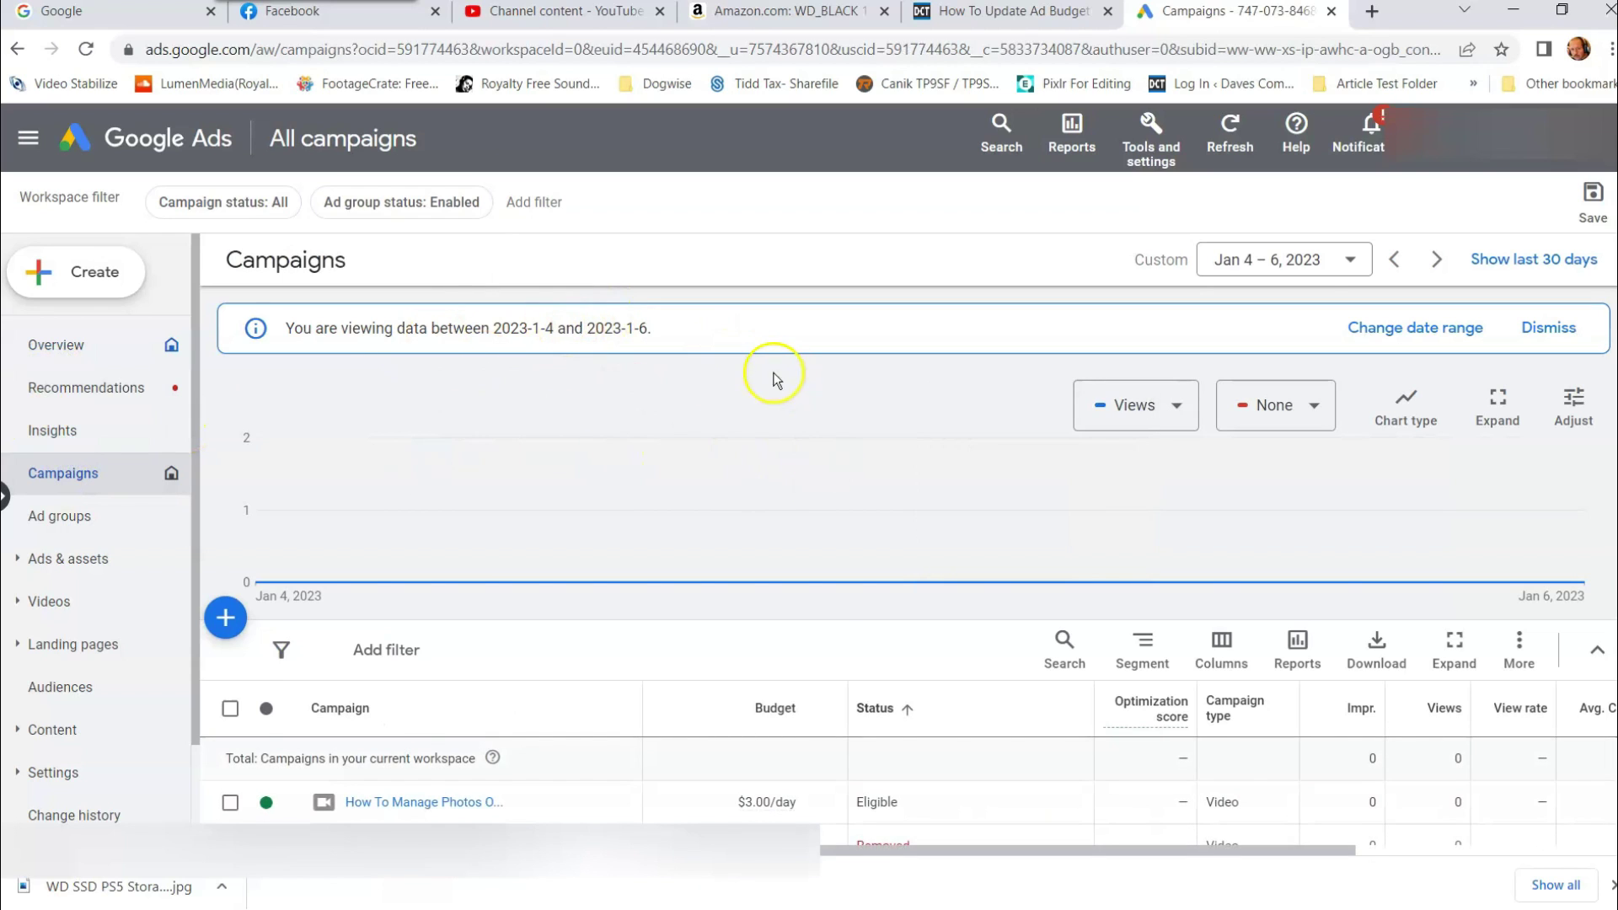
pyautogui.scroll(-5, 764, 373)
pyautogui.scroll(5, 761, 377)
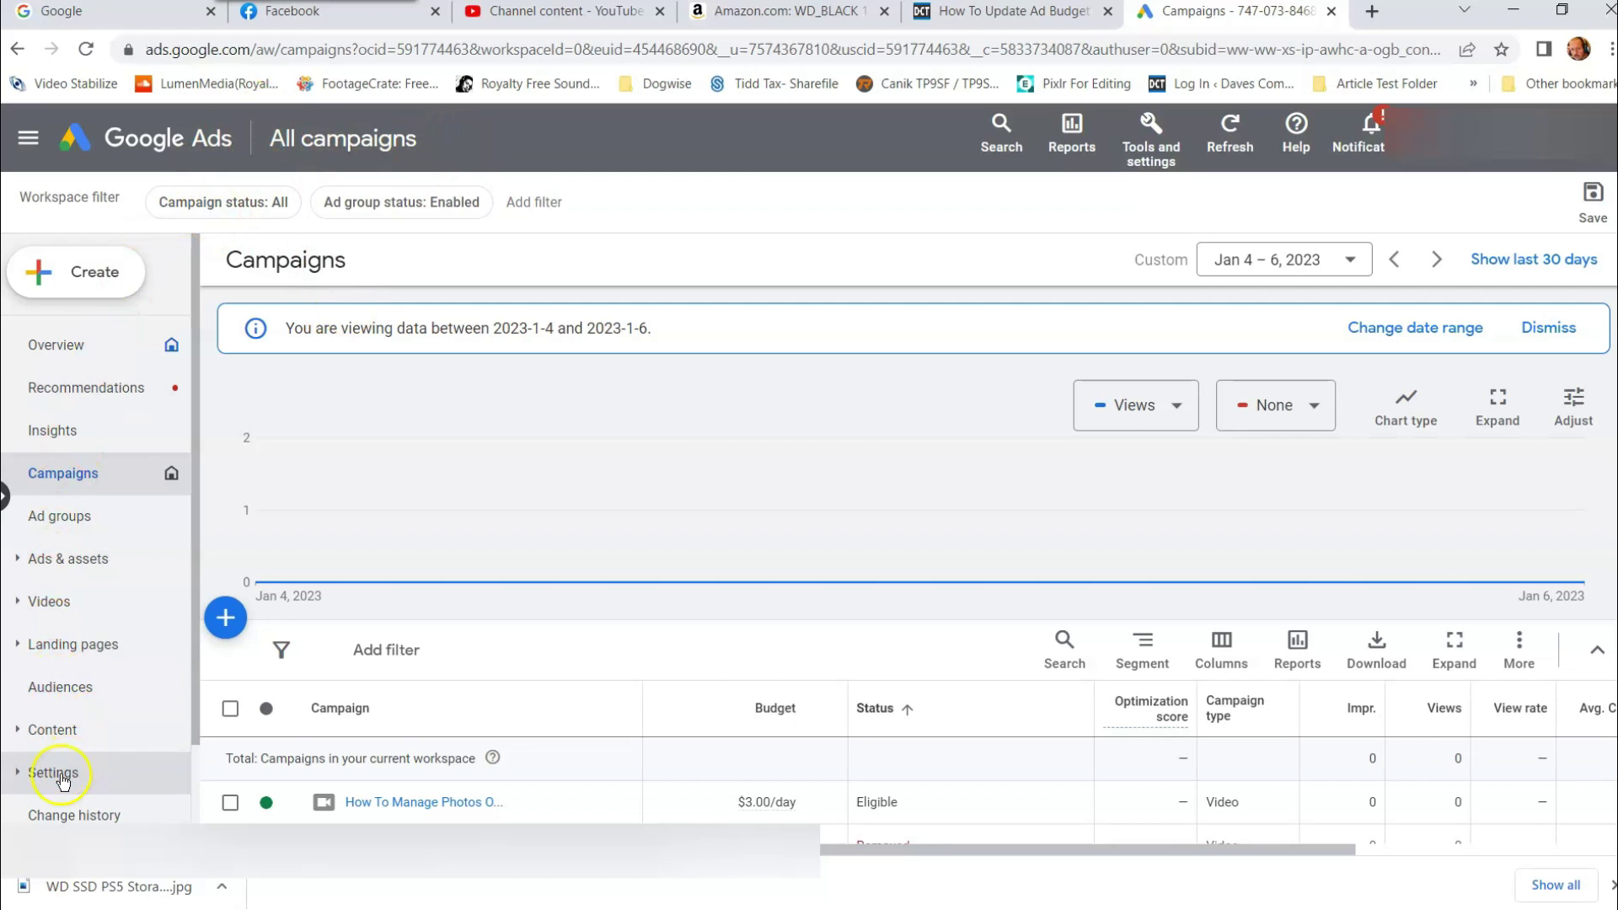
# Raise the top video campaign's daily budget to $3.50 in Campaign settings.
pyautogui.click(54, 772)
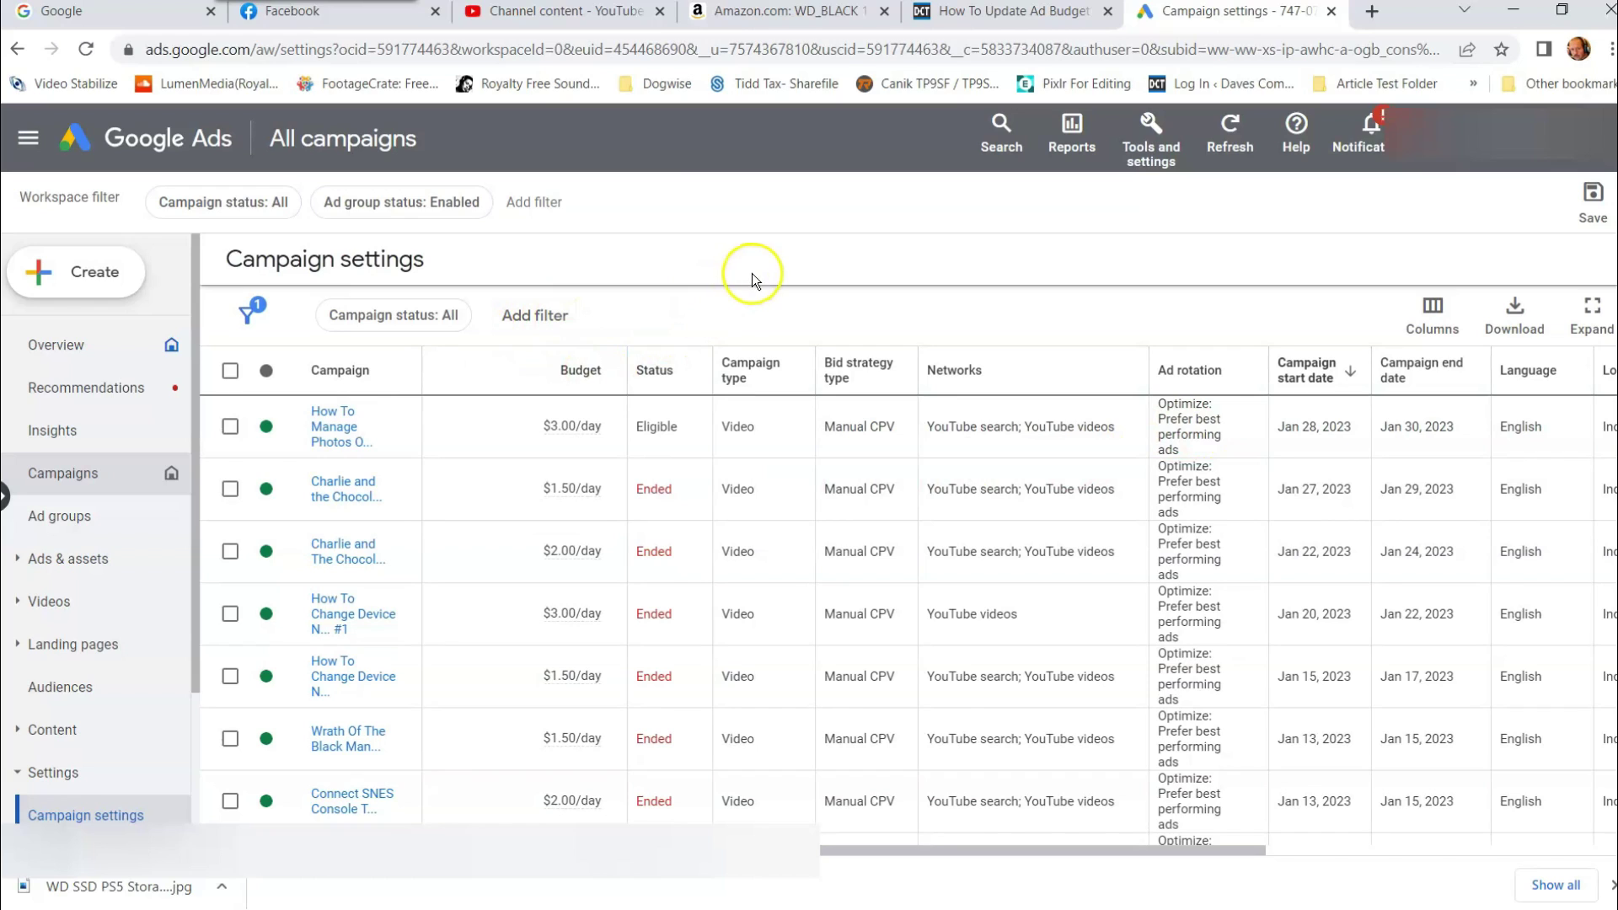
pyautogui.moveTo(615, 434)
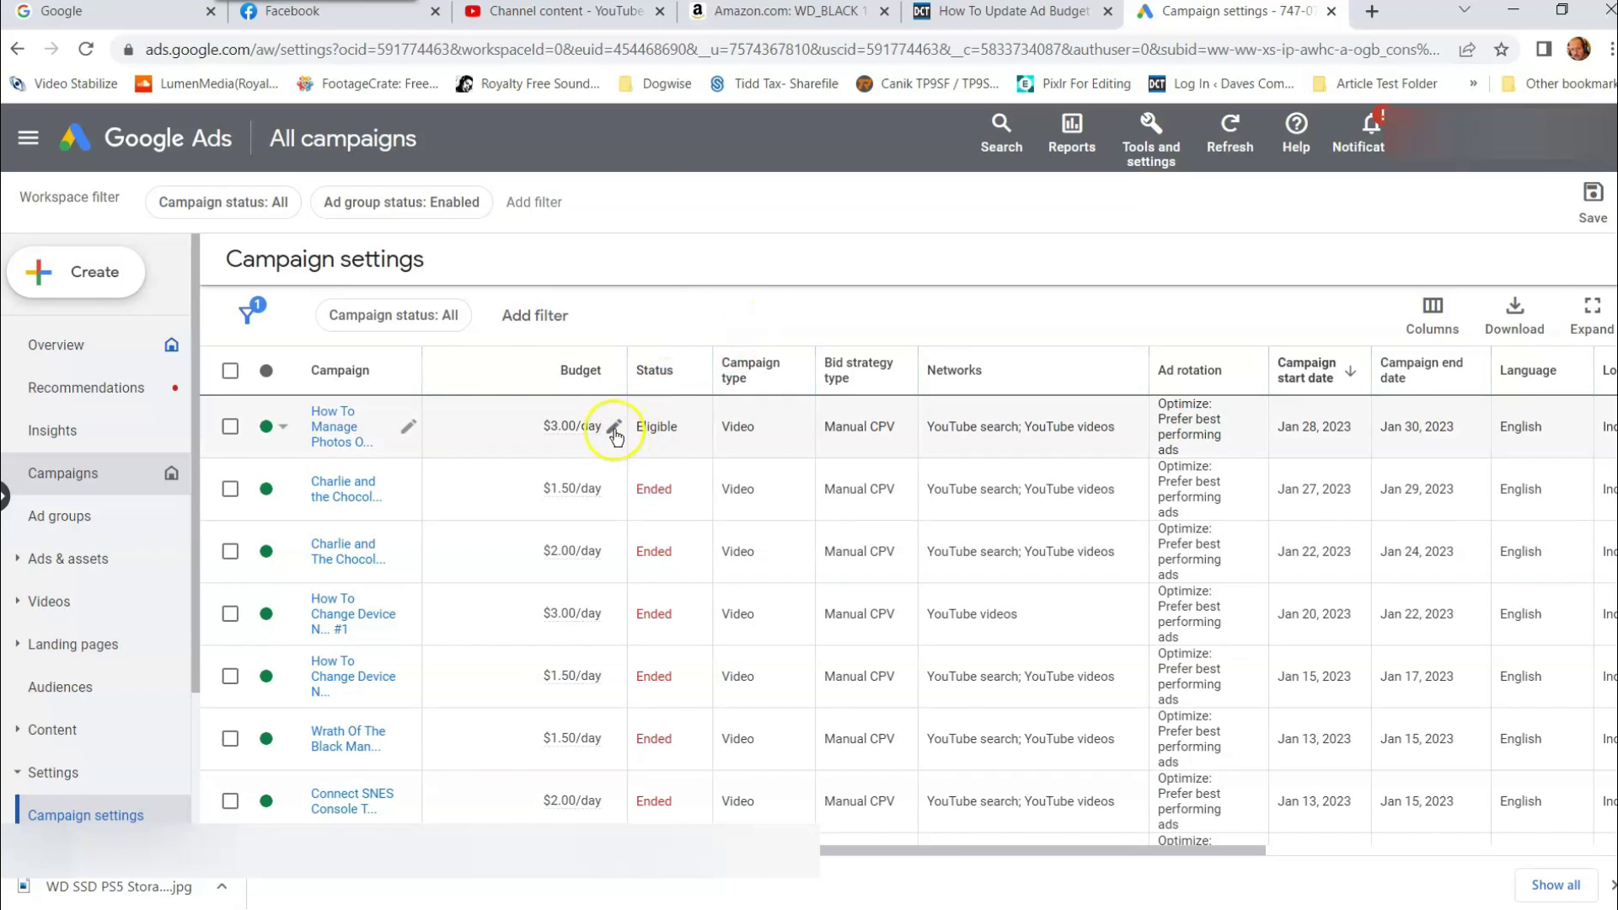
pyautogui.click(616, 428)
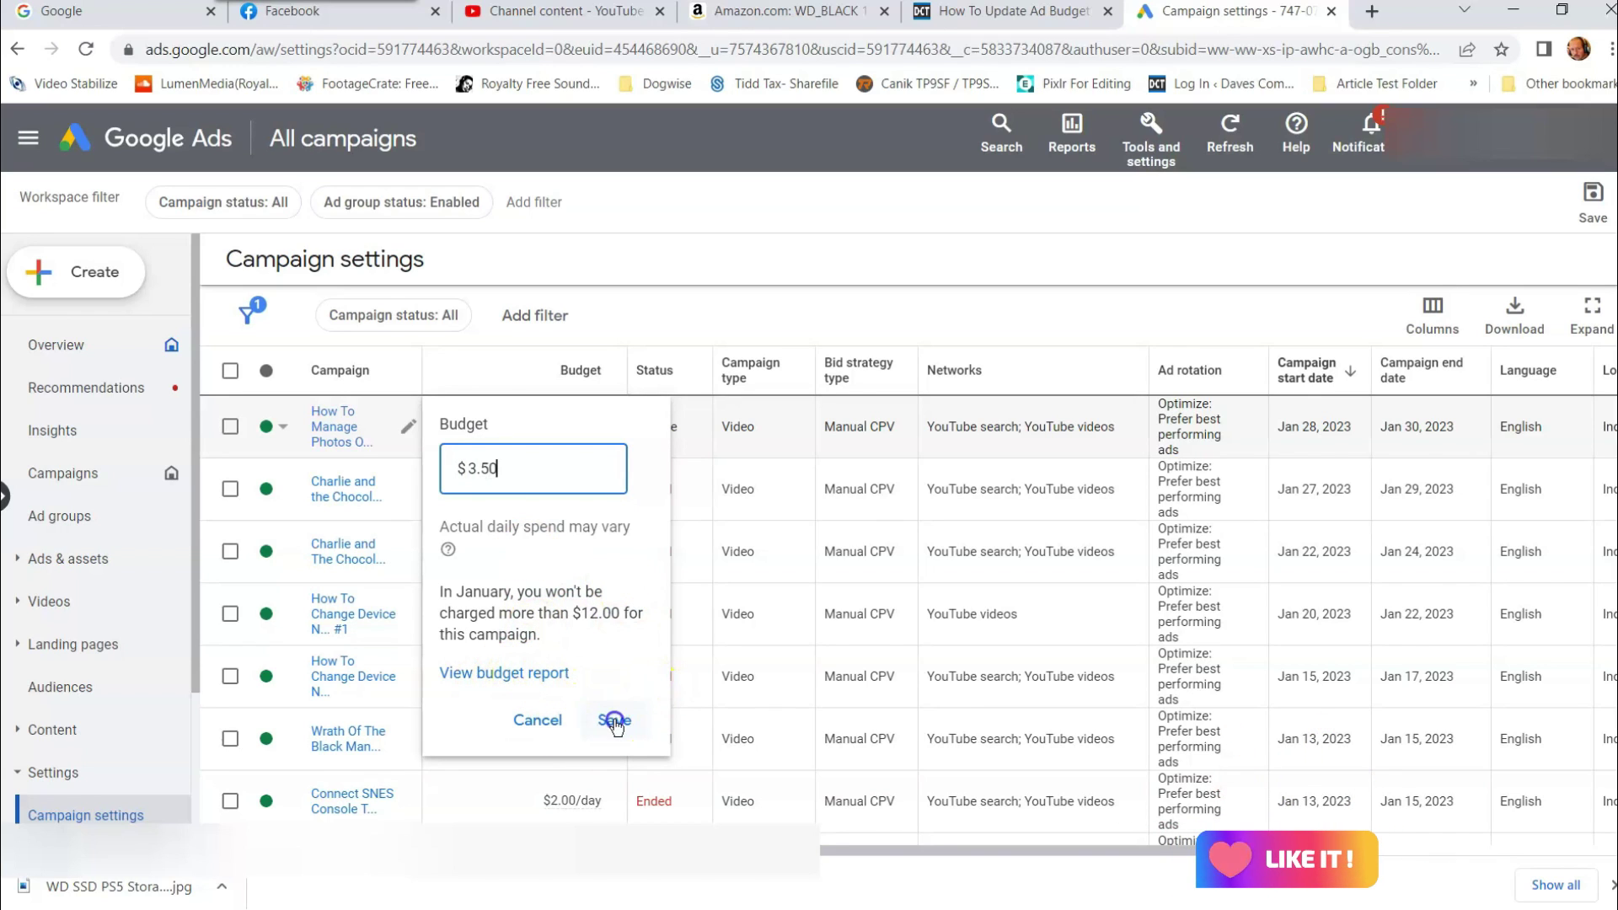
pyautogui.click(615, 719)
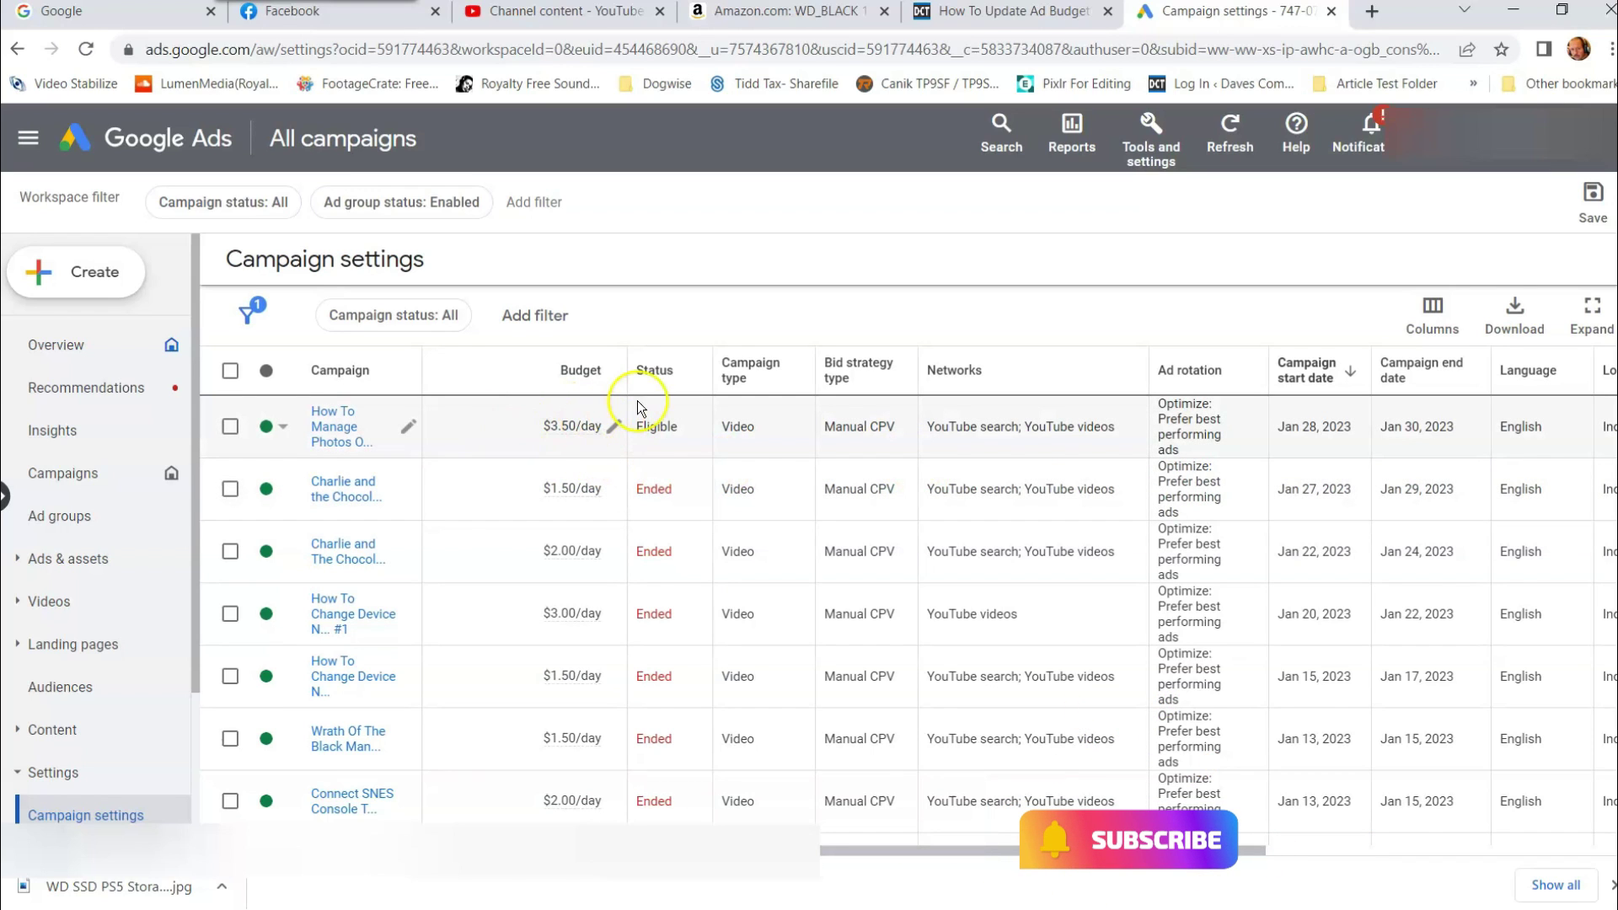
pyautogui.scroll(-5, 455, 417)
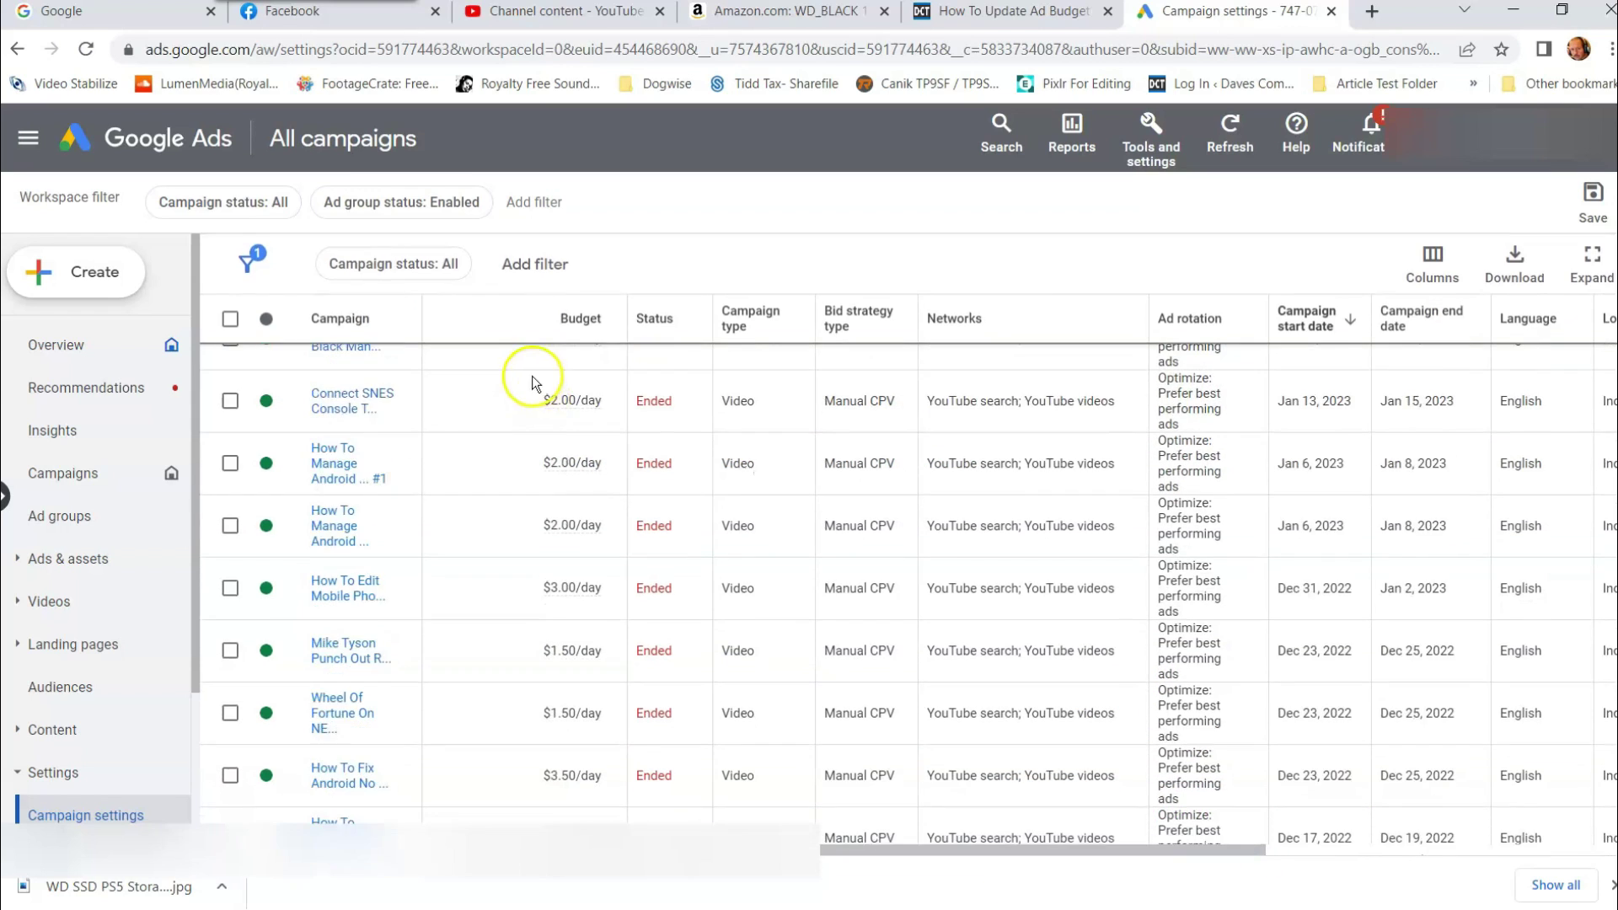
pyautogui.scroll(5, 531, 380)
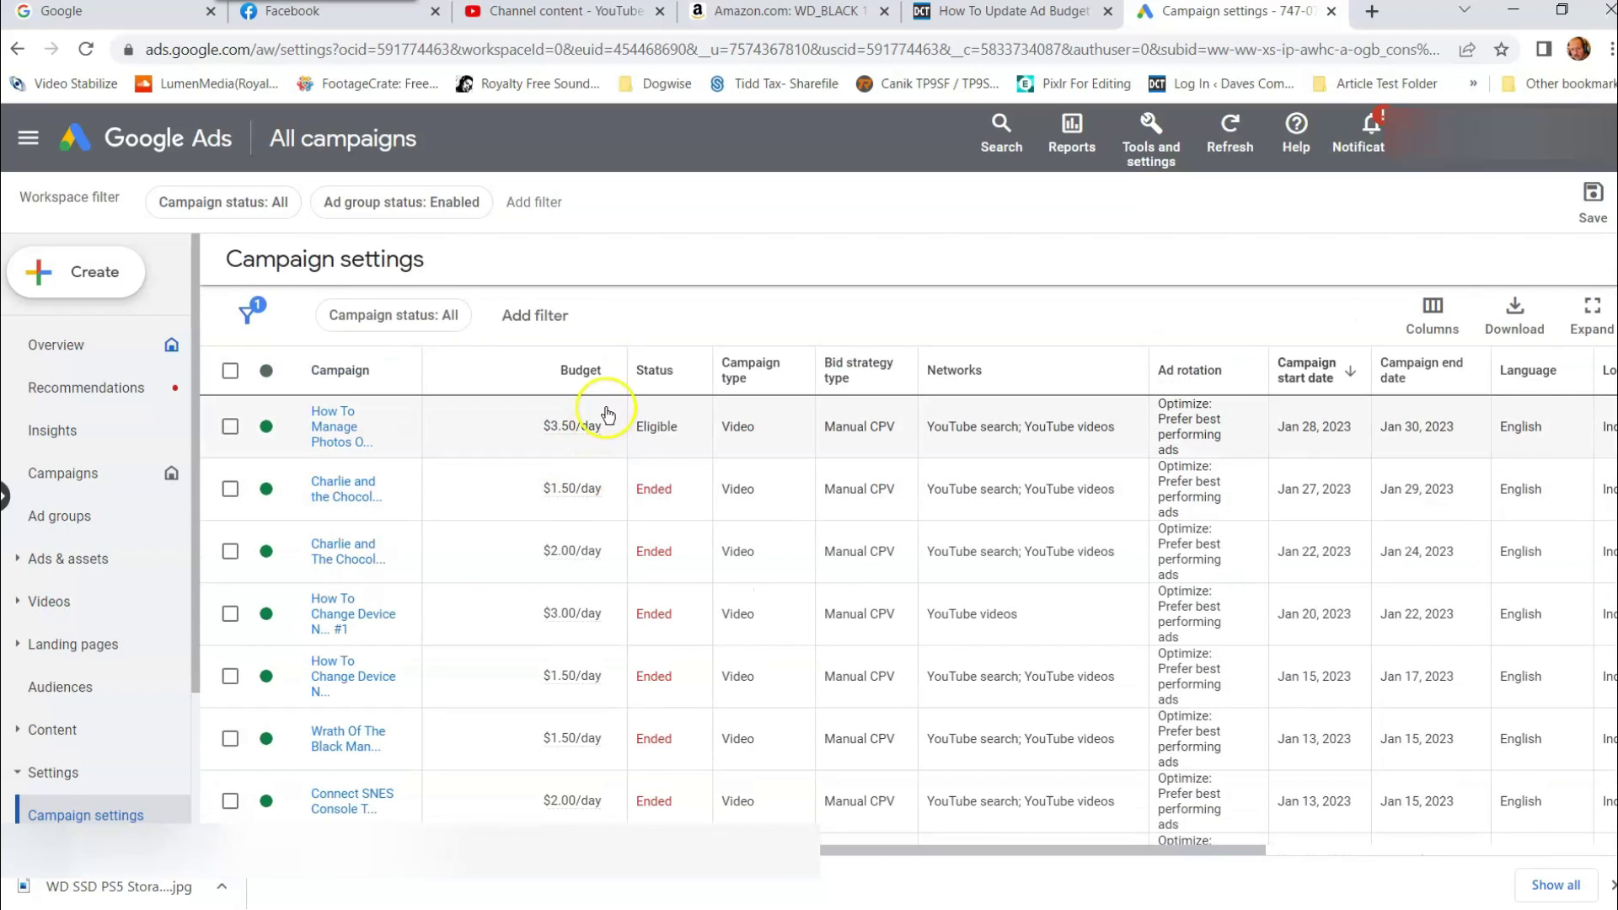